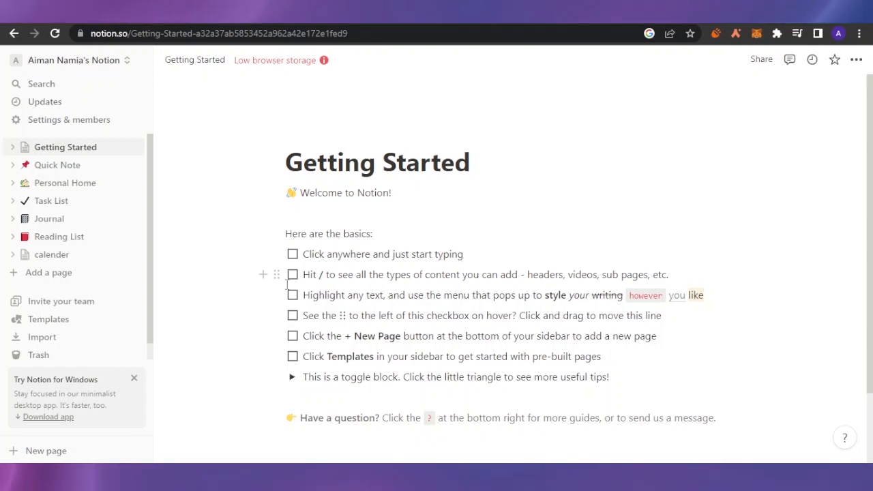
Step: Open the template gallery and browse the Education category's templates, such as Grade calculator, Lesson plans and Class notes
left_click(68, 323)
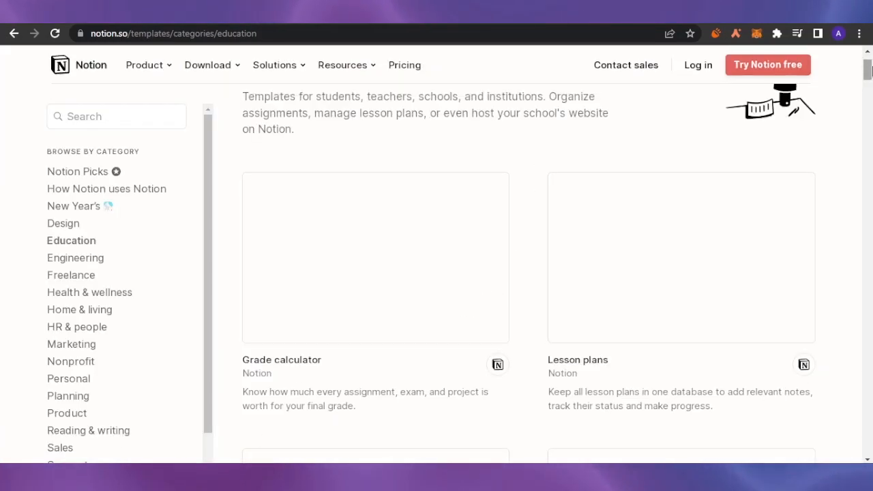
scroll(867, 63, "up", 1)
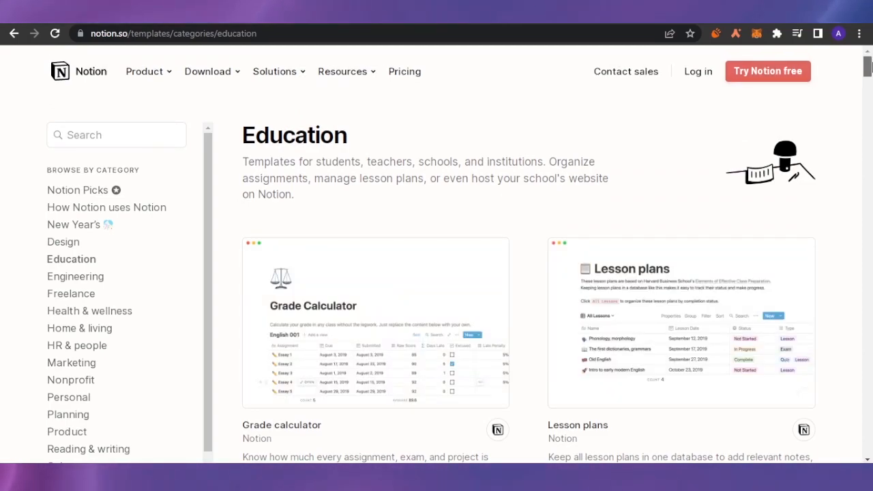
scroll(867, 62, "down", 1)
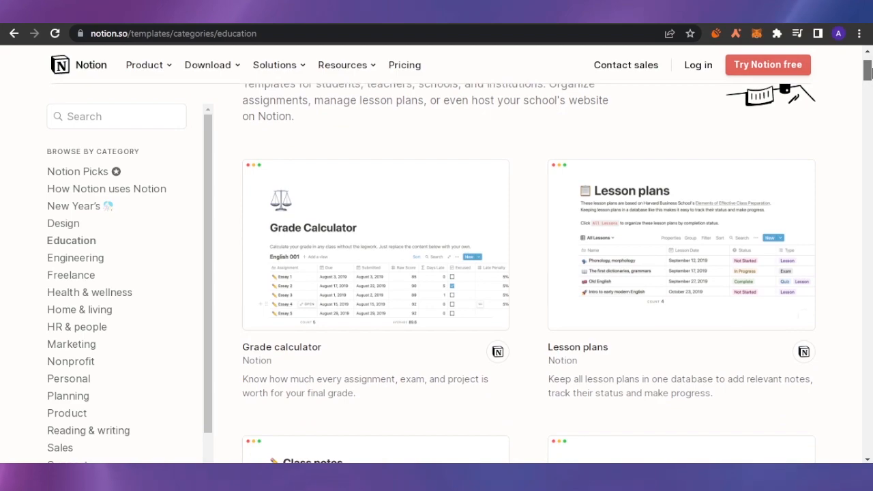
scroll(867, 69, "down", 6)
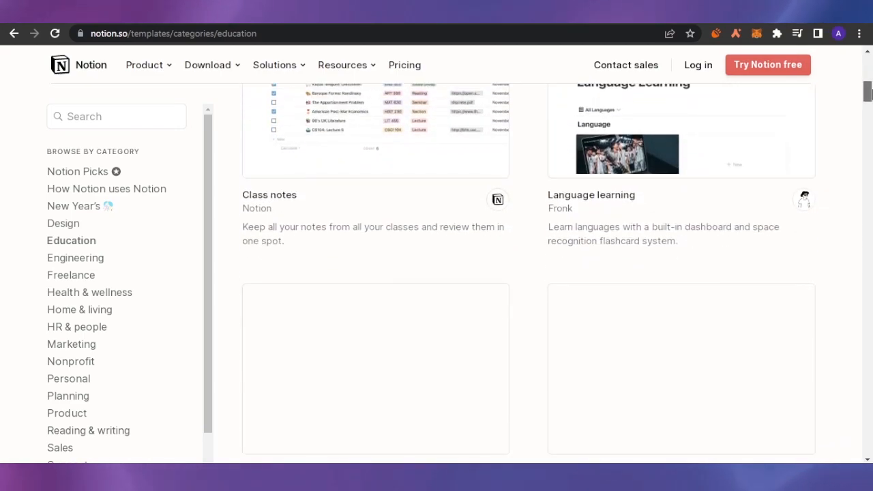
left_click_drag(867, 92, 871, 64)
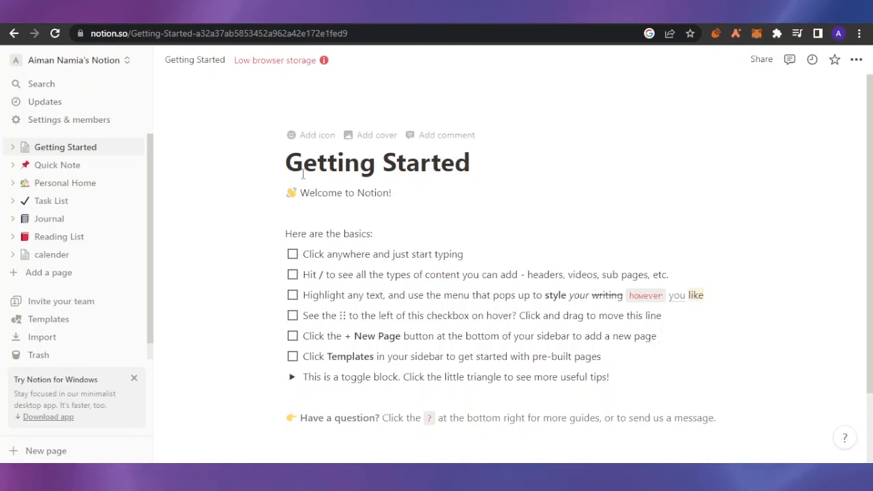
Step: Replace the Getting Started page's title with "Science project"
left_click_drag(303, 164, 259, 170)
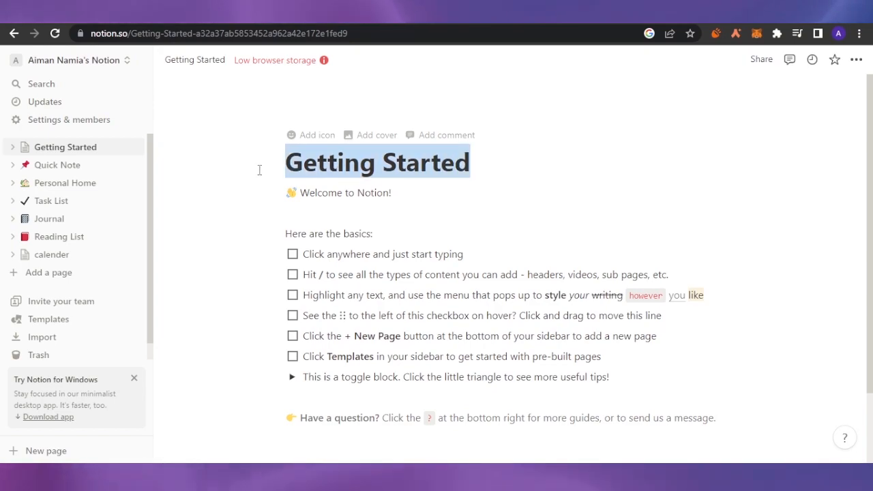
key("BackSpace")
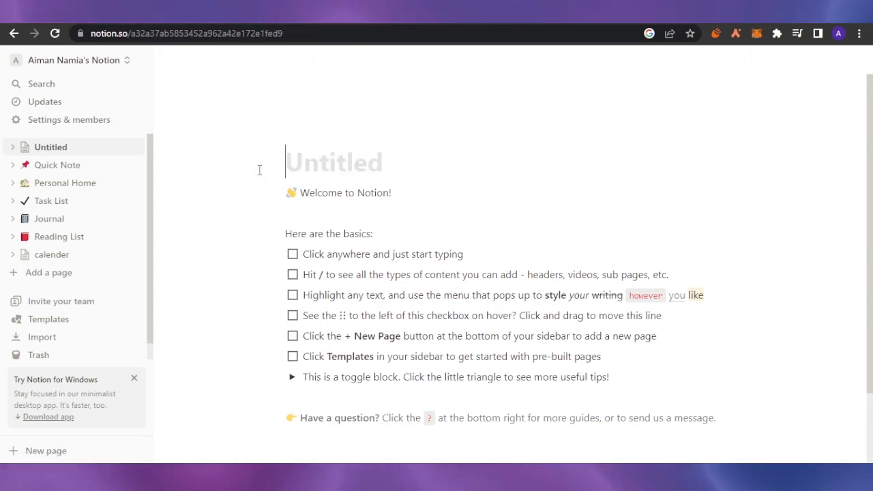
type("Sc")
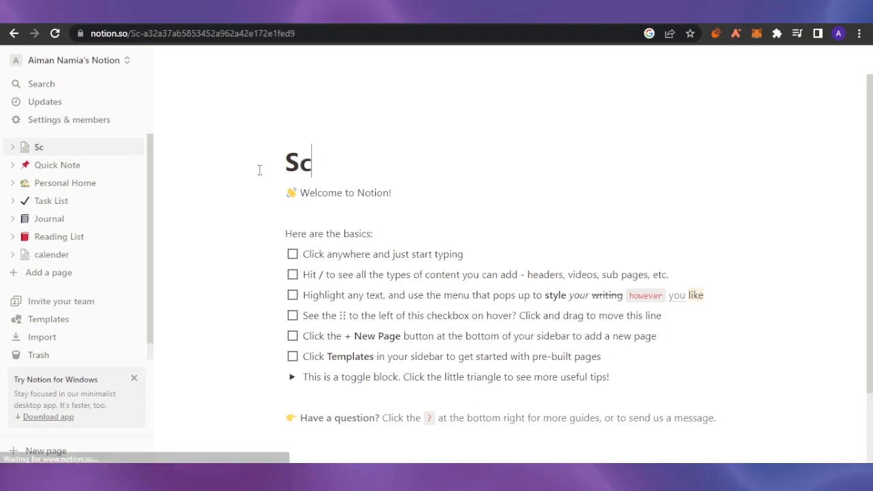
type("ienc")
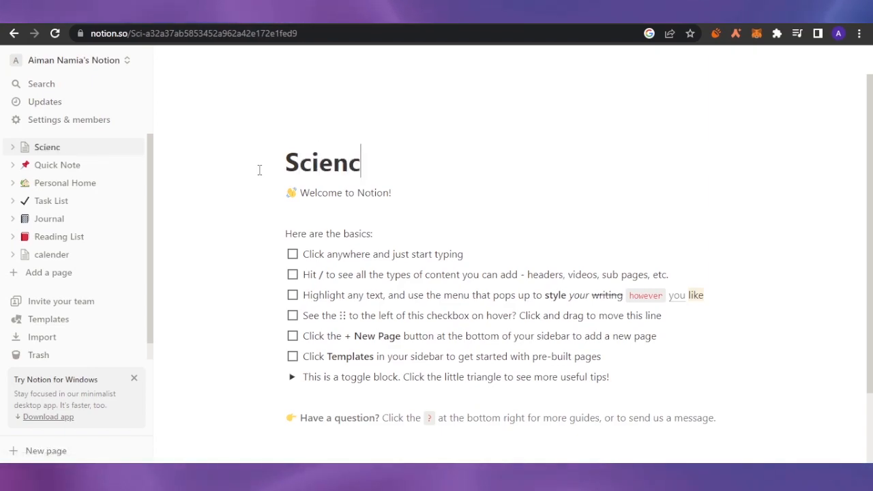
type("e pr")
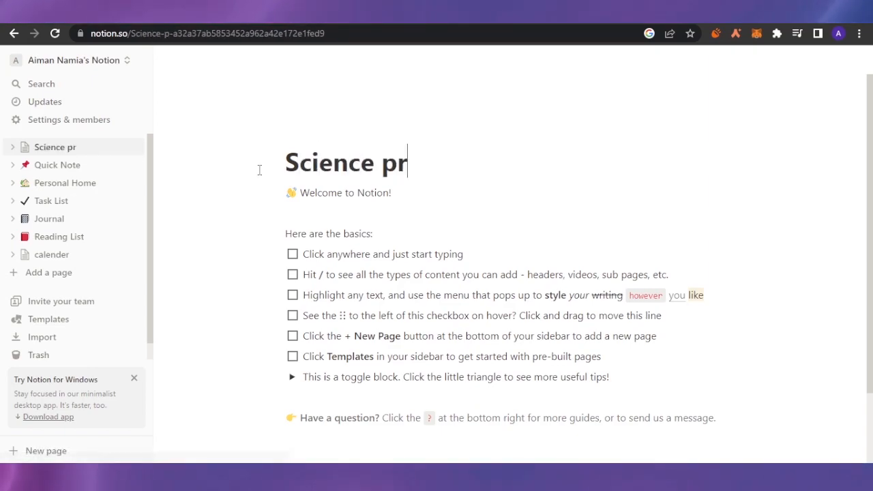
type("oject")
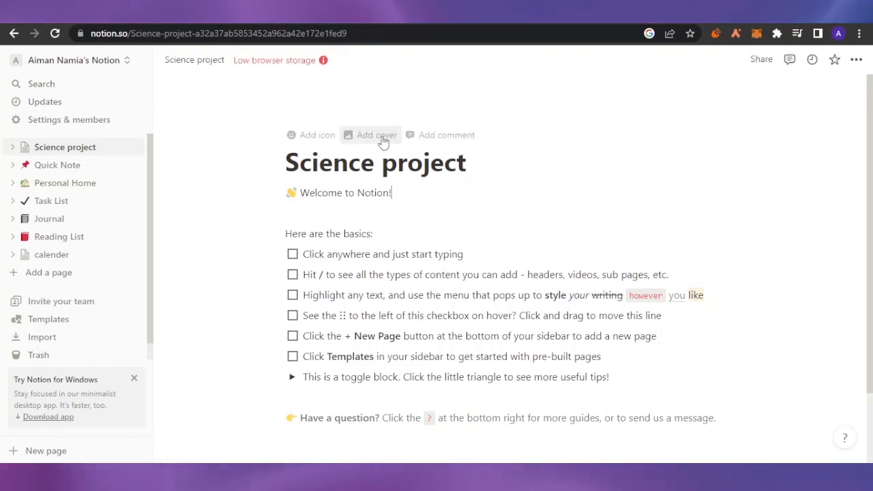
Step: Add a cover to the Science project page and change it to the fourth James Webb Telescope image, the star field
left_click(382, 136)
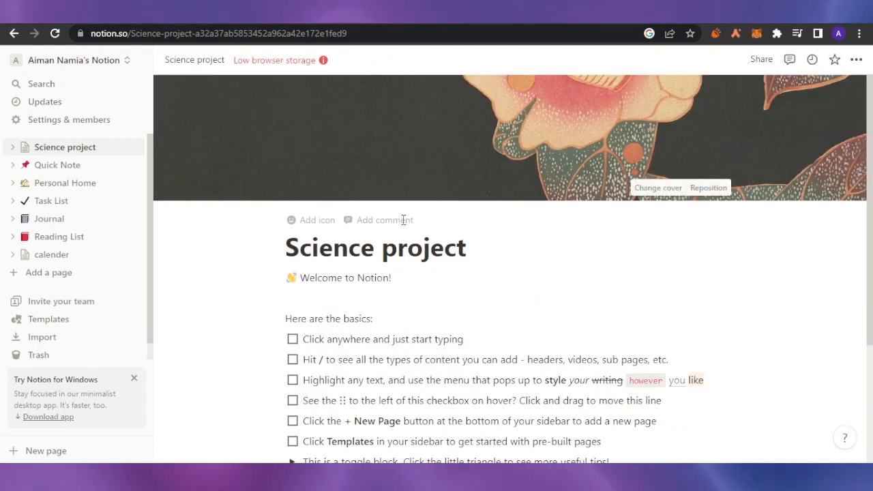
left_click(656, 187)
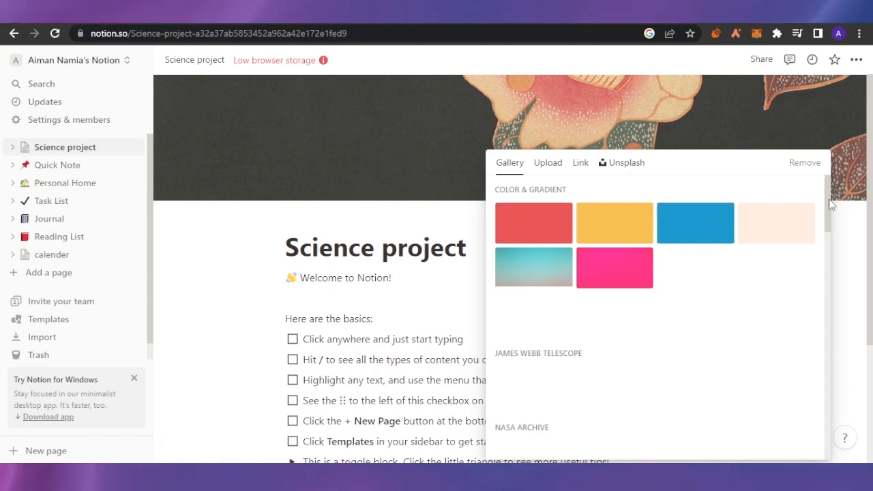
scroll(831, 205, "down", 1)
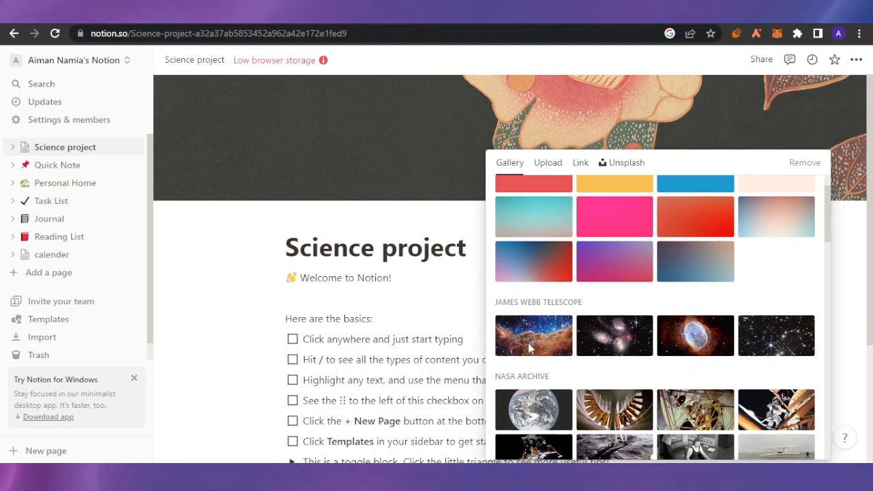
left_click(755, 339)
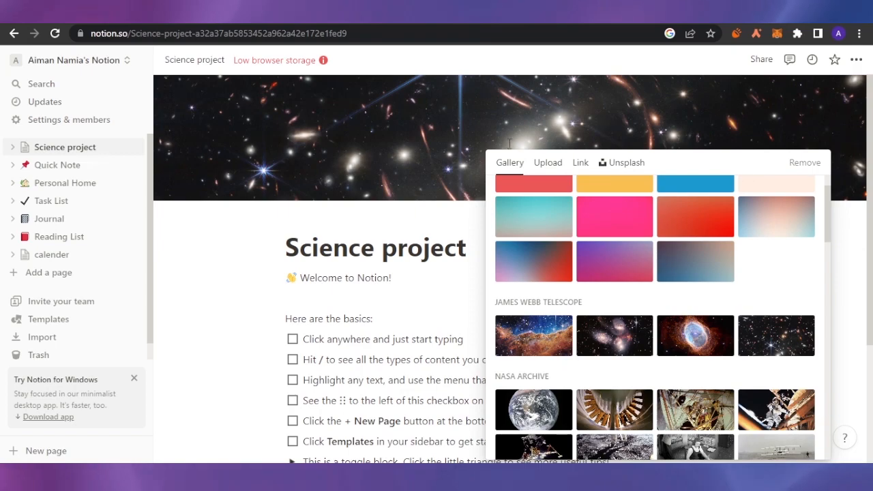
left_click(466, 129)
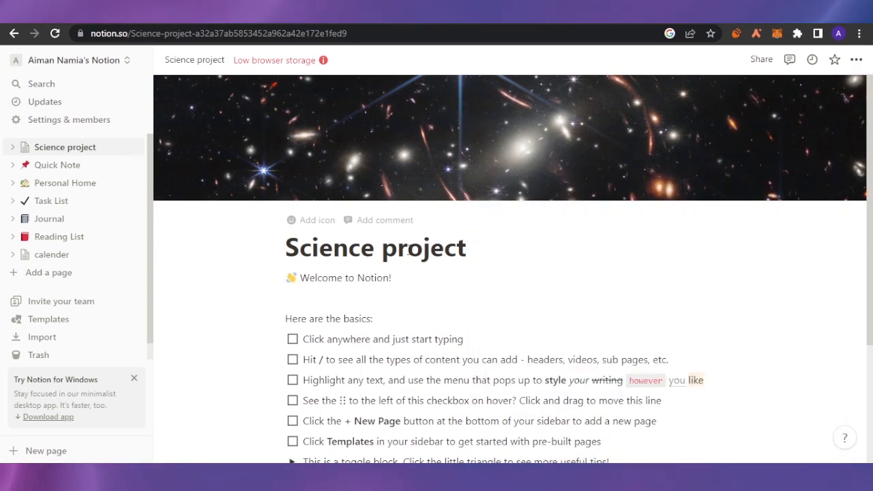
Step: Set the page's font style to Serif and turn on full width, trying small text and switching it off again
left_click(856, 60)
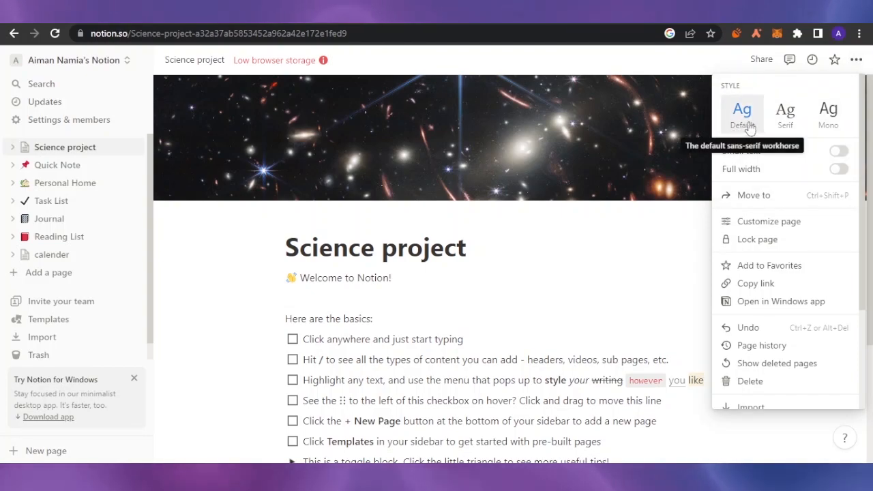
left_click(736, 121)
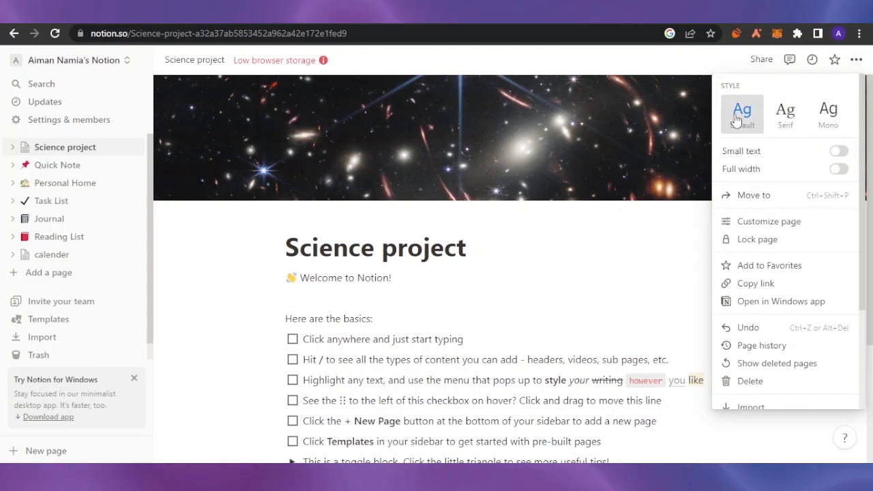
left_click(788, 118)
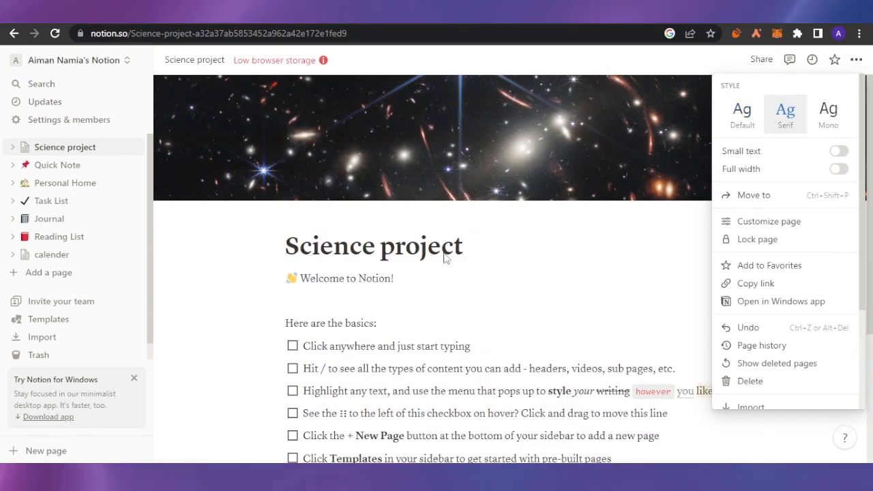
left_click(839, 153)
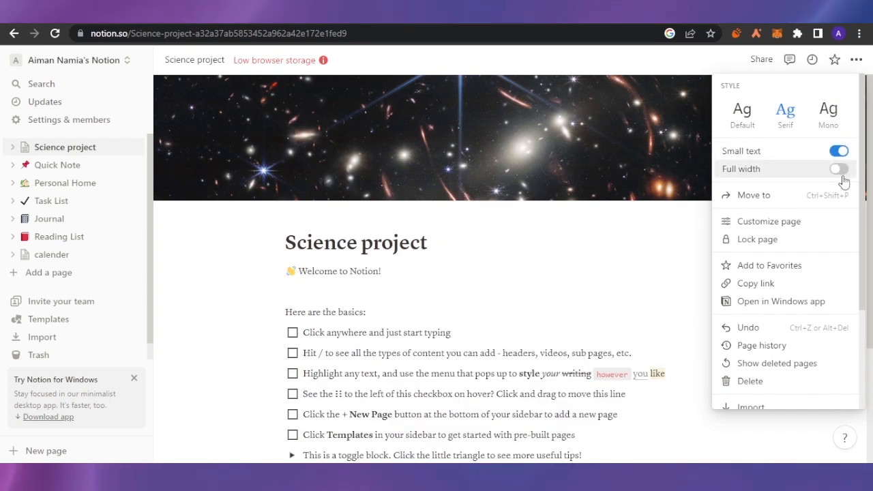
left_click(839, 171)
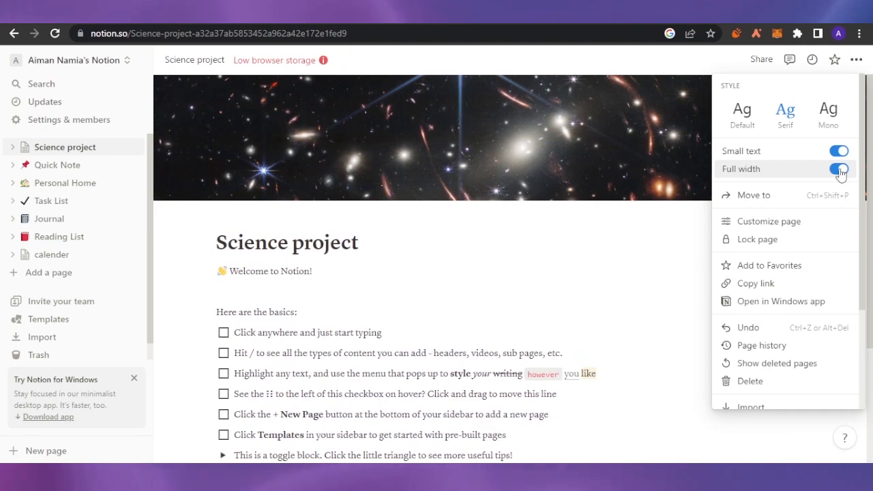
left_click(839, 153)
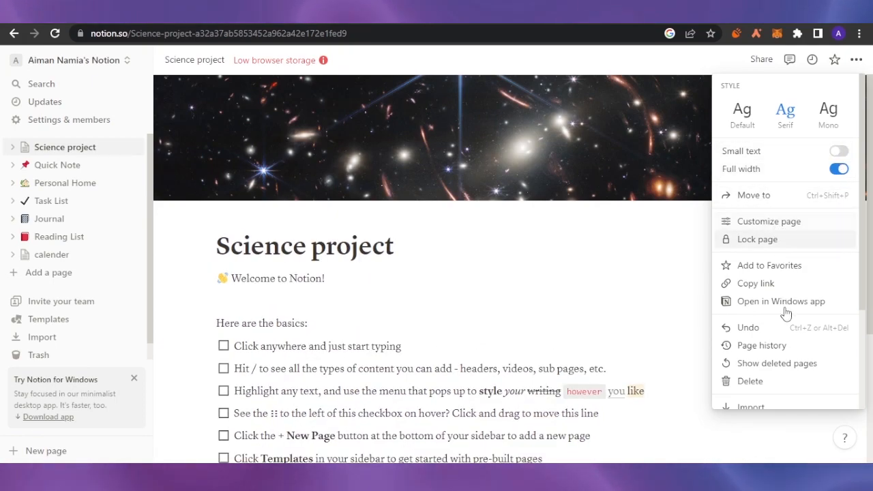
left_click(659, 329)
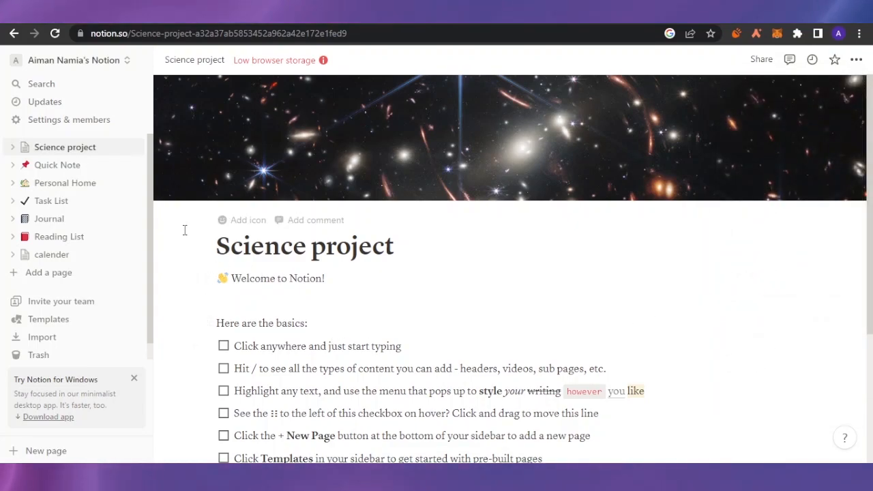
Step: Add an icon to the Science project page and change it to the eyes emoji
left_click(238, 220)
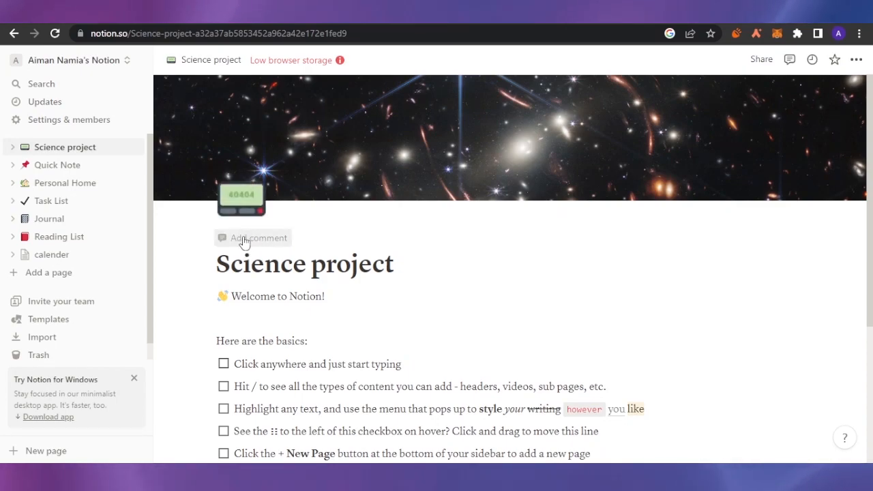
left_click(250, 197)
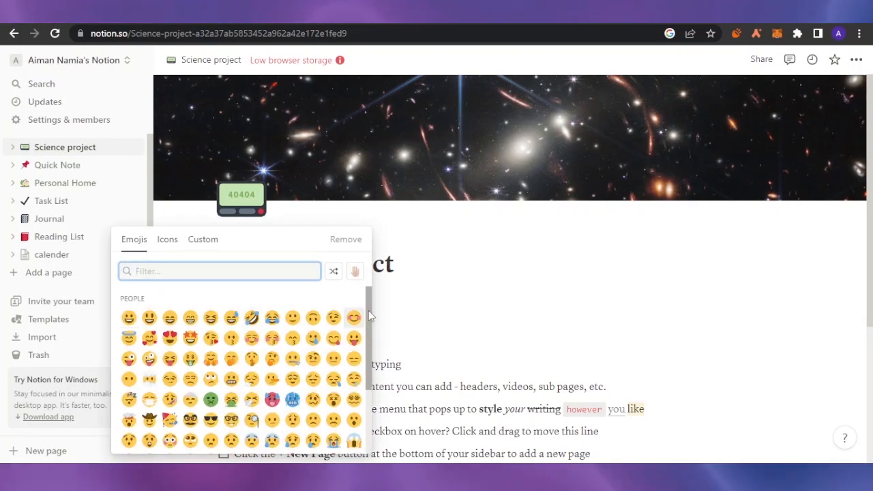
scroll(372, 379, "down", 2)
scroll(371, 378, "down", 1)
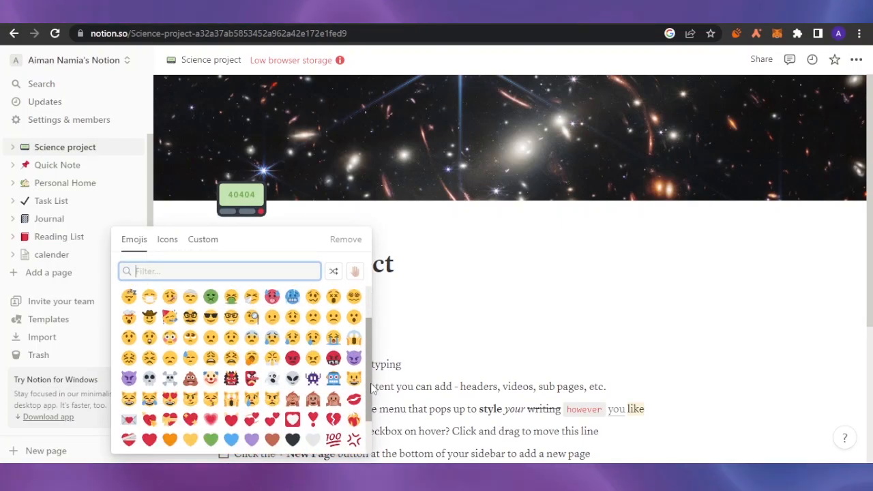
scroll(372, 392, "down", 3)
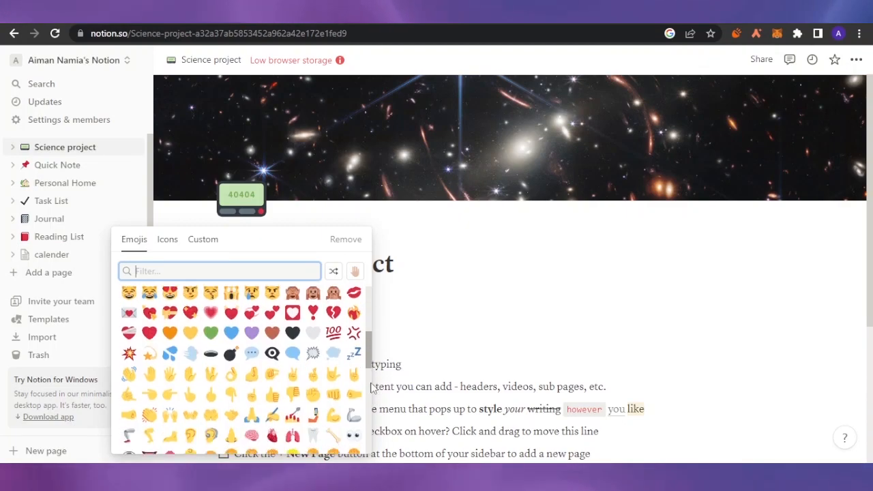
scroll(372, 388, "down", 3)
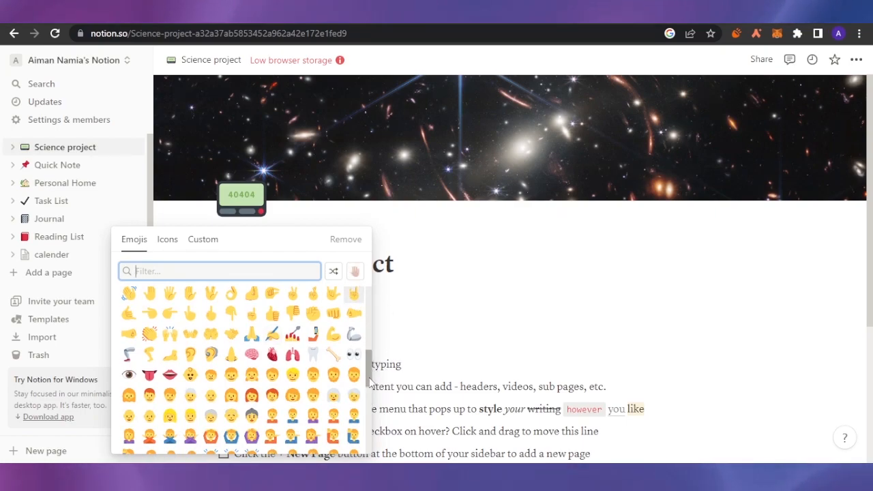
scroll(369, 382, "down", 1)
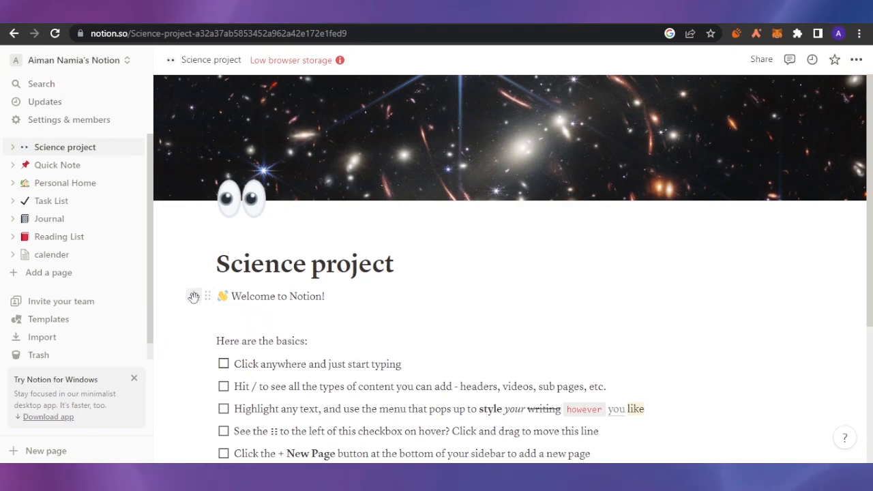
Step: Insert a Board view block below the welcome line, link it to the Projects To-dos database and copy its existing Tasks view
left_click(194, 298)
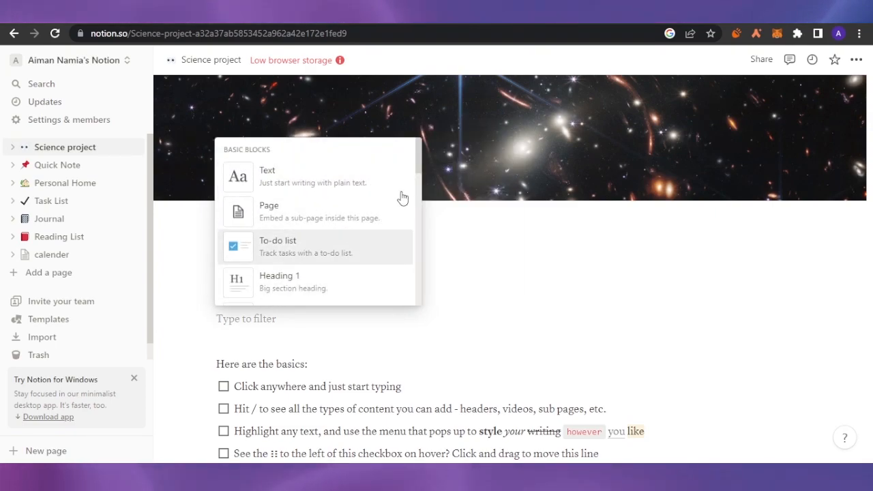
left_click_drag(416, 160, 416, 238)
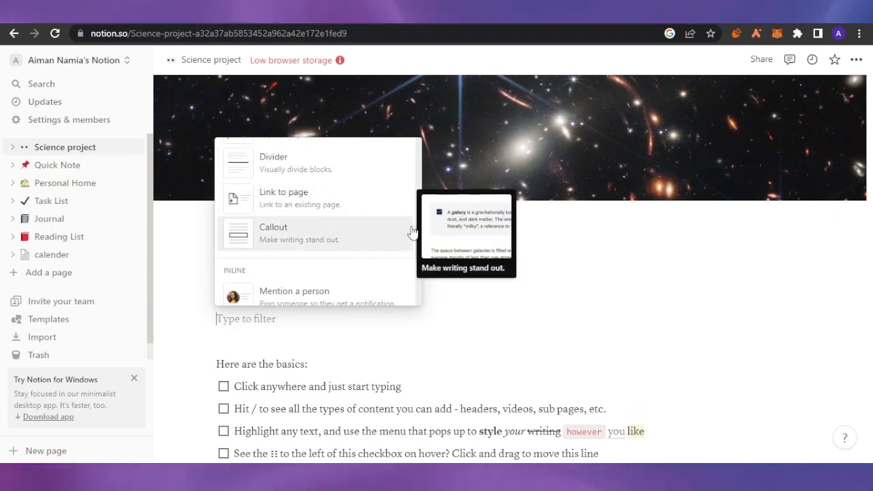
scroll(417, 235, "down", 5)
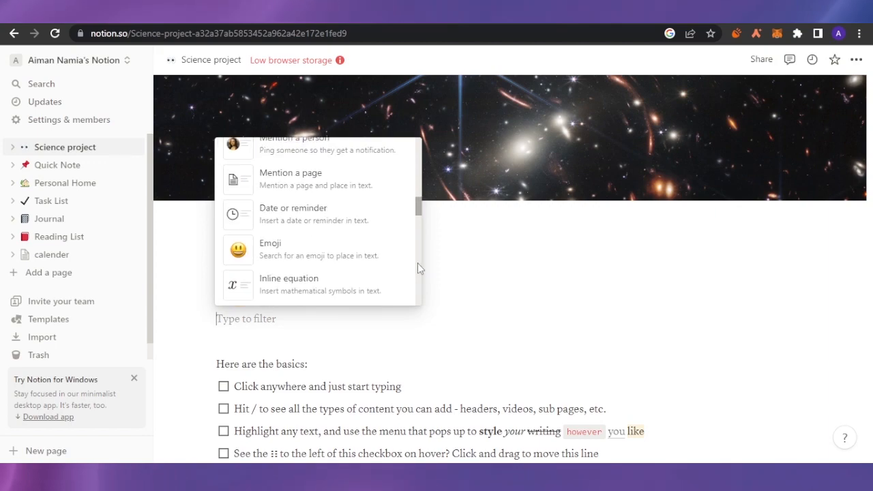
scroll(417, 281, "down", 2)
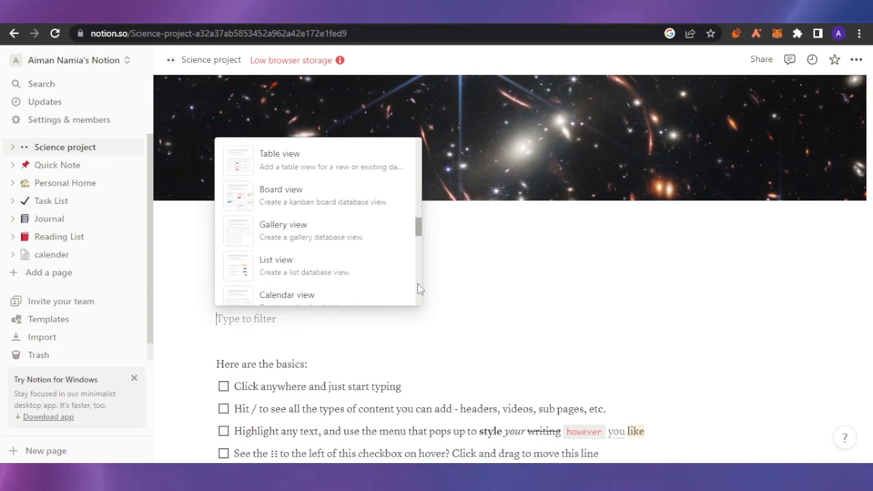
left_click(307, 197)
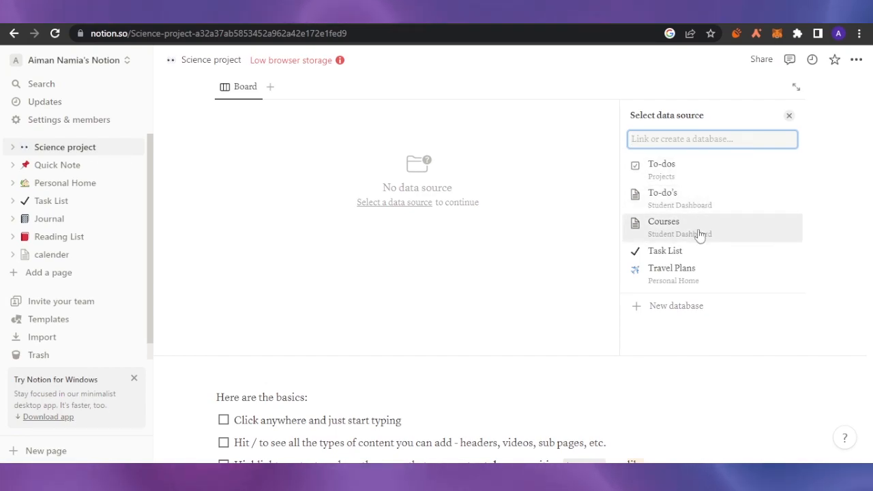
left_click(680, 176)
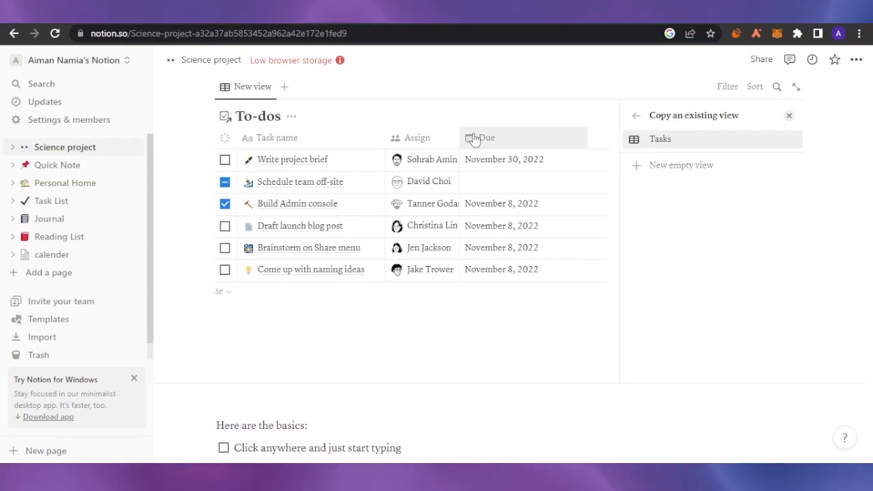
left_click(871, 85)
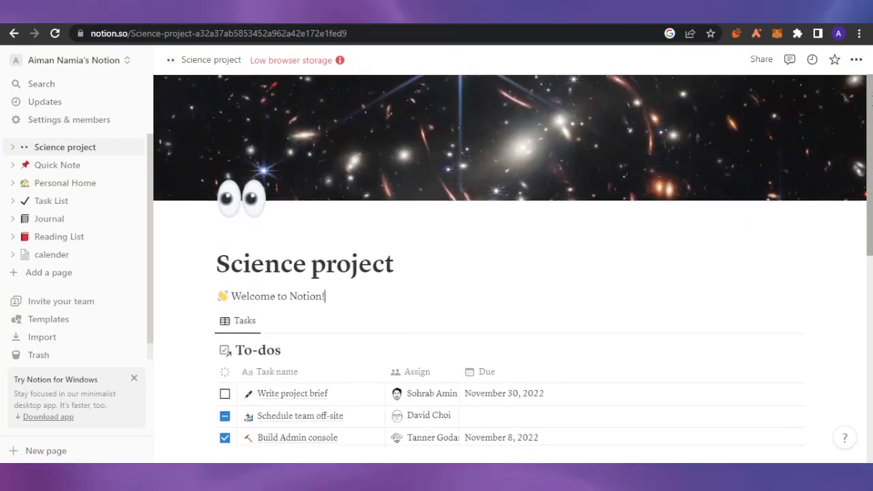
left_click_drag(872, 292, 872, 170)
scroll(872, 170, "up", 2)
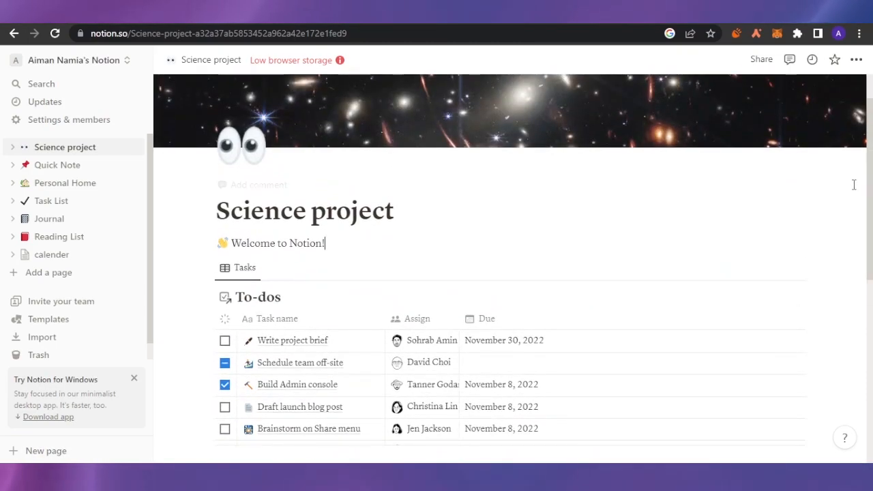